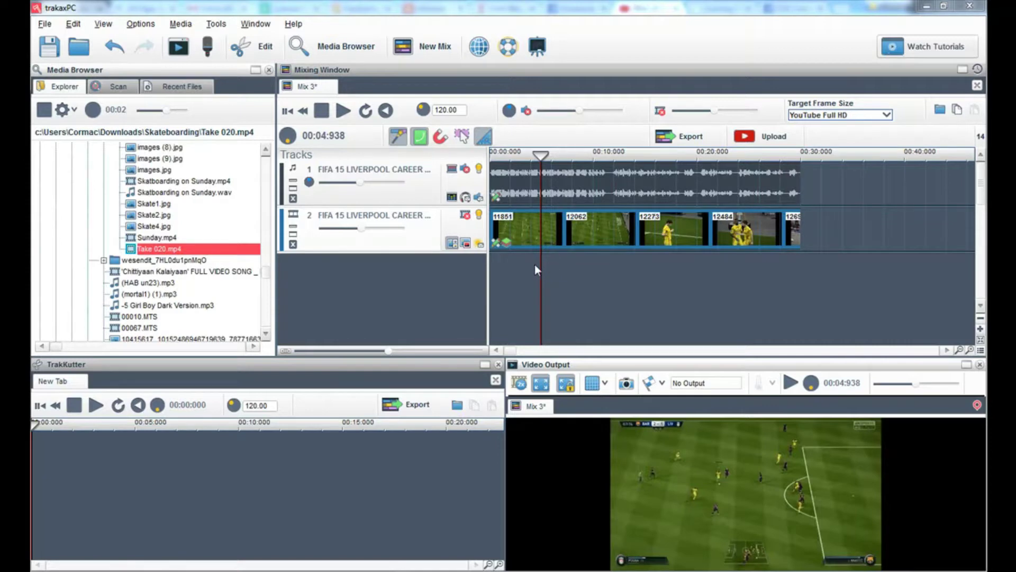
- Preview and select the gameplay clip, then record webcam Take 020 as new tracks
click(343, 112)
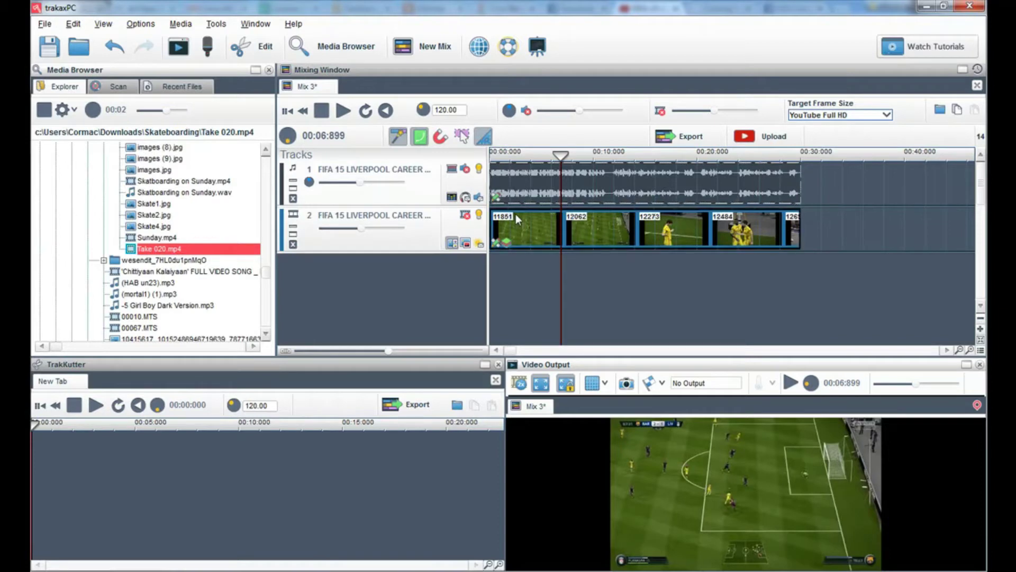
mouse_move(516, 214)
mouse_down()
mouse_move(163, 249)
mouse_move(497, 282)
mouse_move(487, 279)
mouse_up()
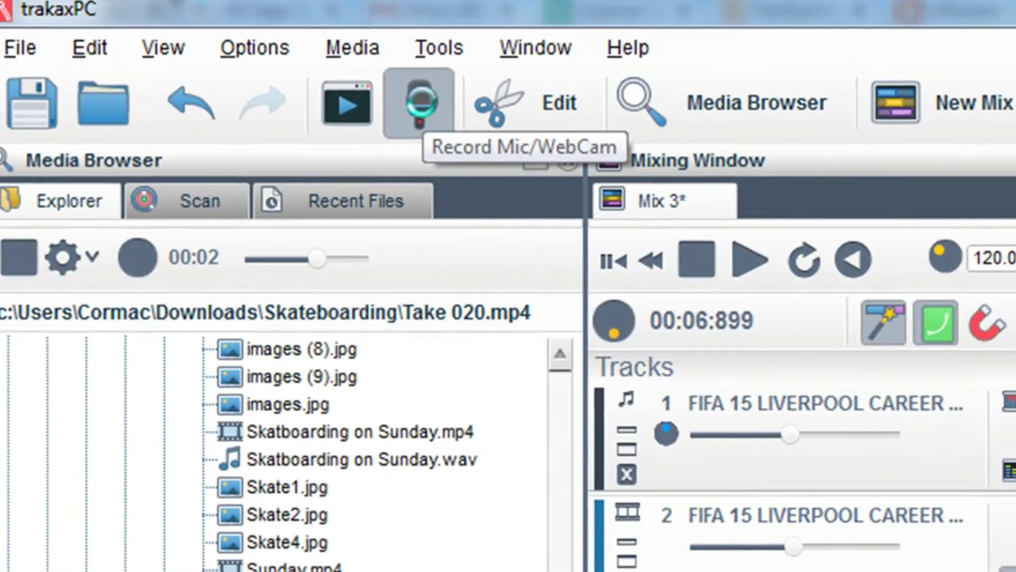
click(423, 103)
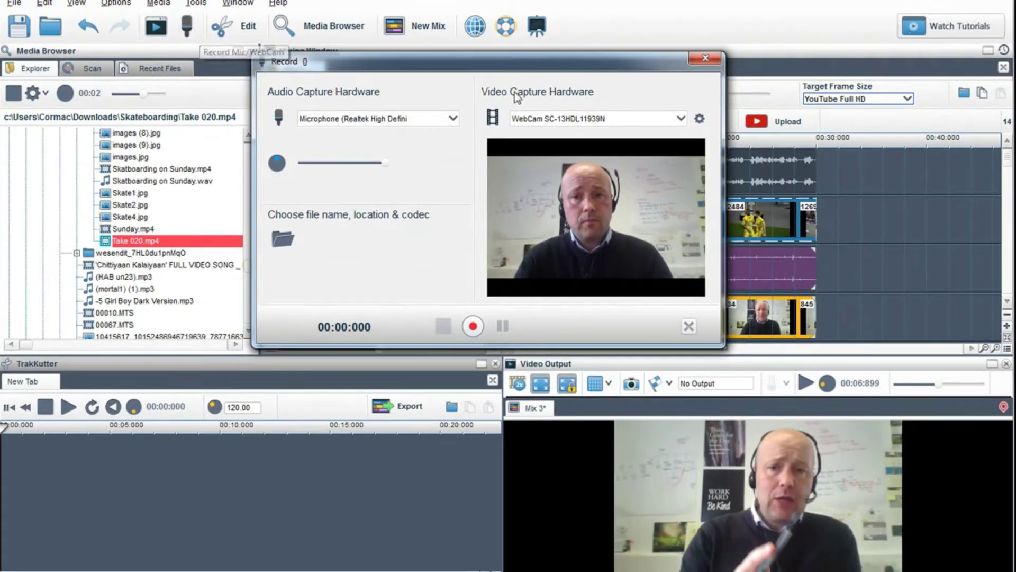
click(704, 61)
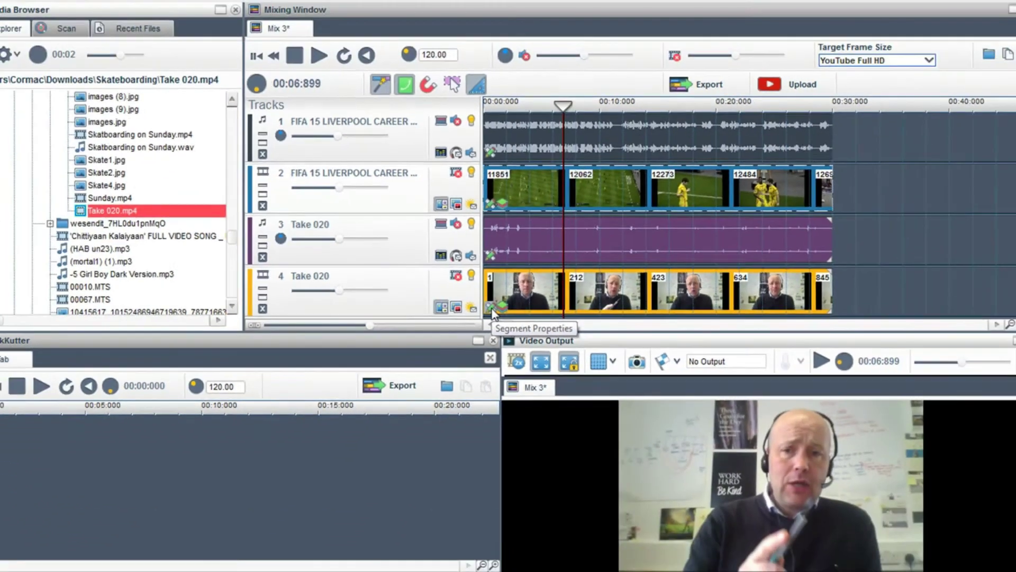
- Zoom the webcam video down to 0.4% and move it into the bottom-right corner
click(493, 313)
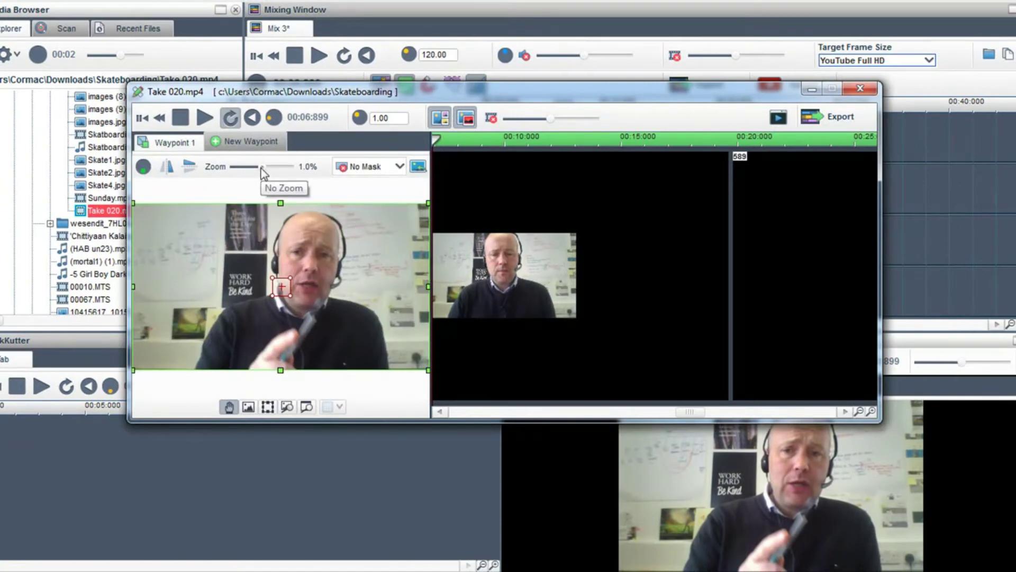
drag(261, 176, 244, 173)
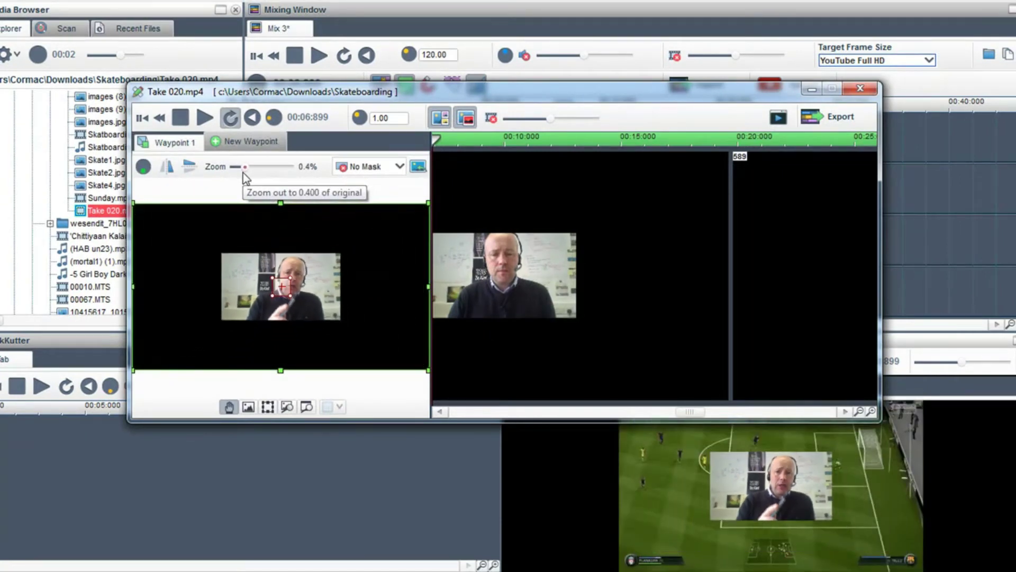
drag(393, 90, 316, 54)
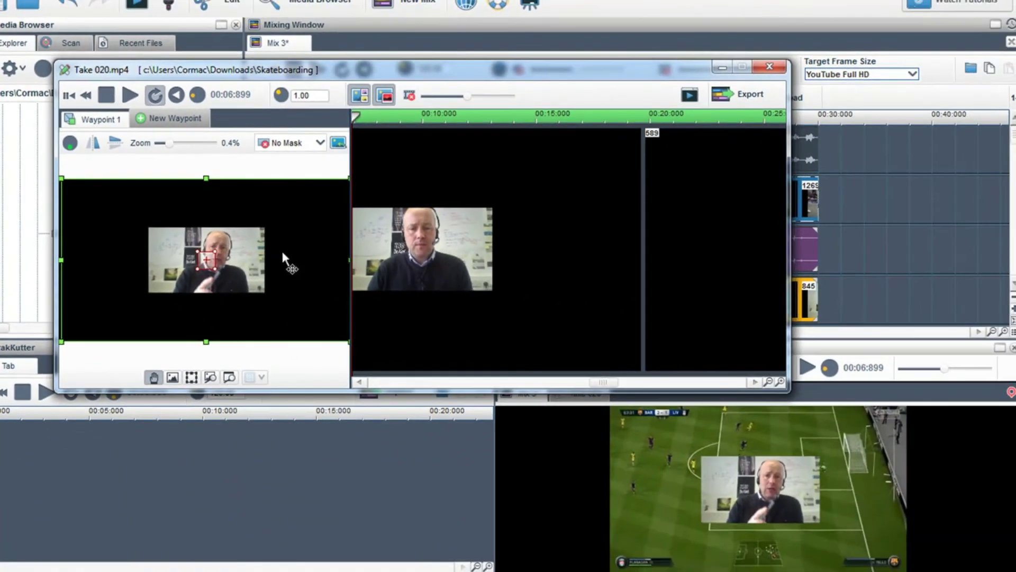
drag(281, 248, 363, 301)
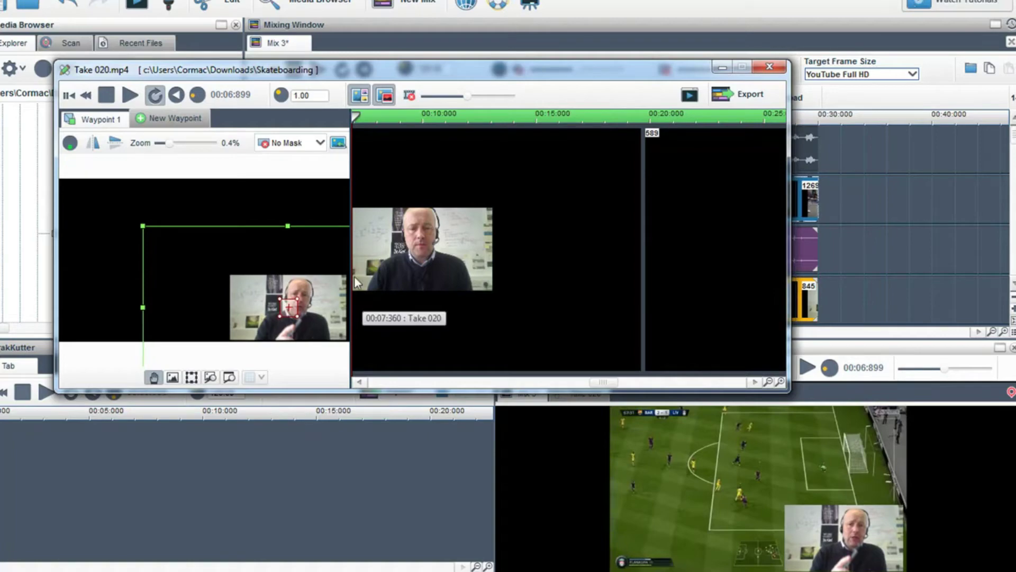
- Close the clip properties and preview the picture-in-picture mix
click(769, 68)
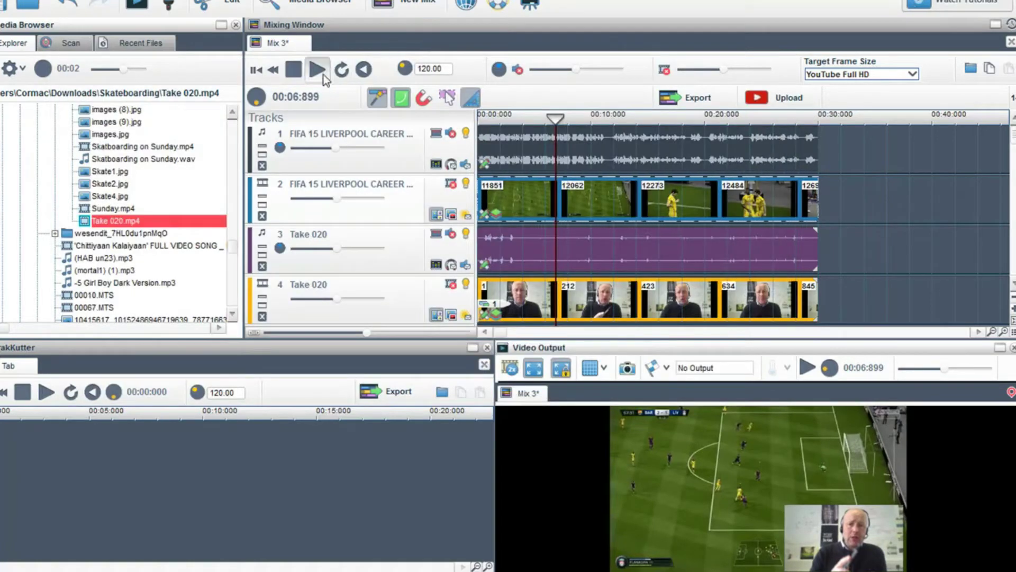
click(317, 72)
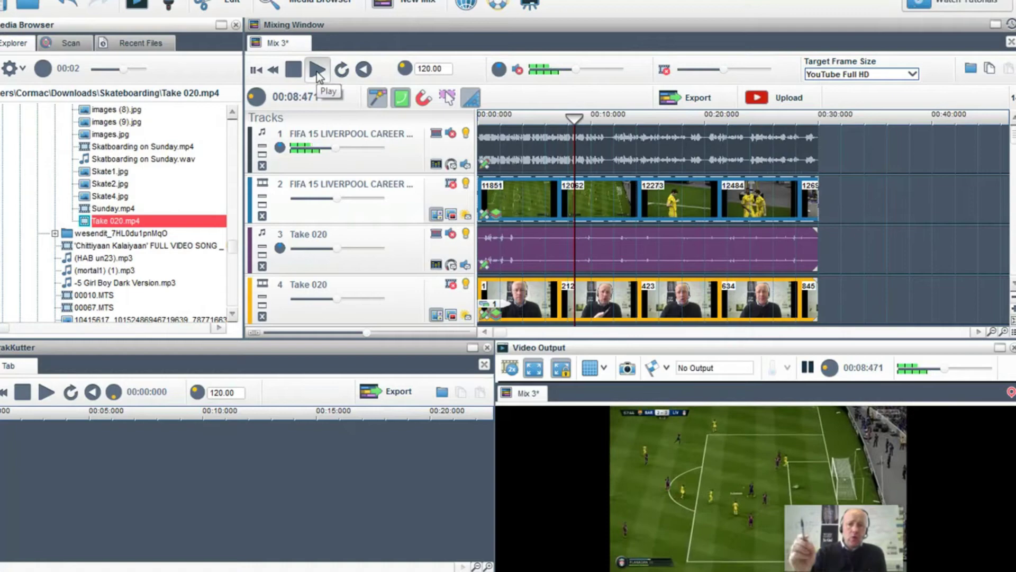
click(289, 77)
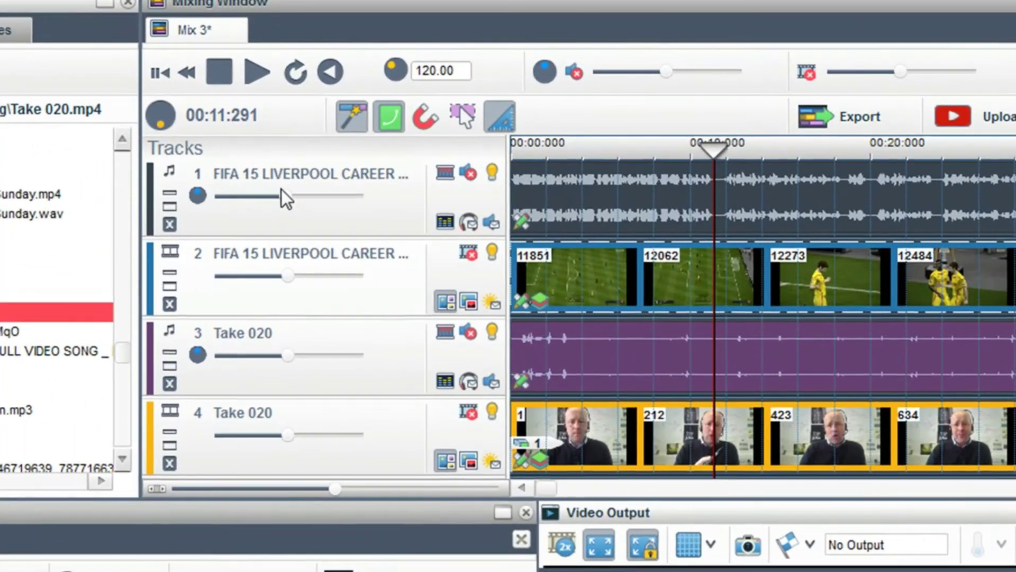
- Lower gameplay volume to about 58% and add a dipping envelope to Take 020 audio
drag(284, 197, 263, 197)
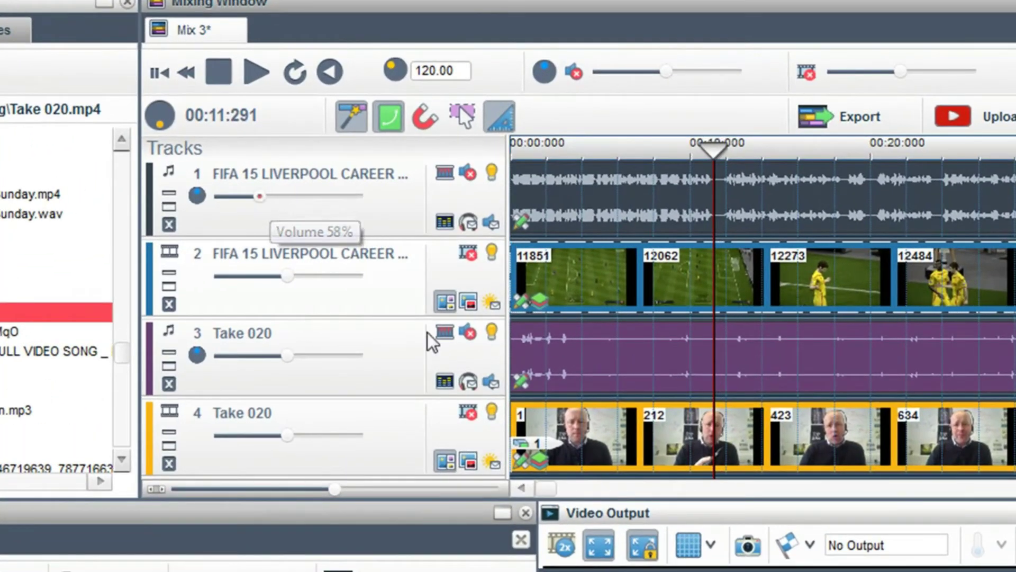
click(491, 385)
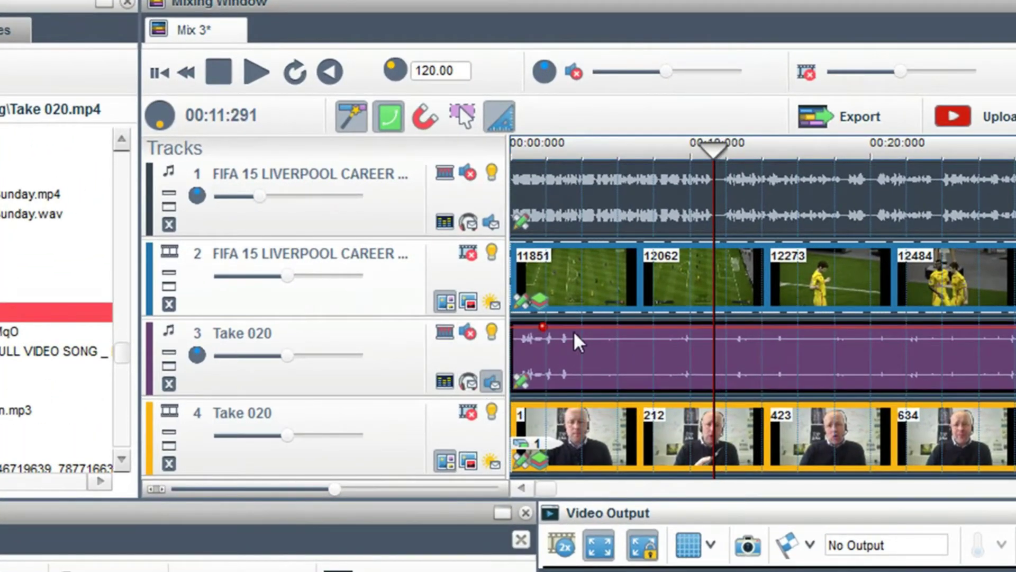
mouse_move(574, 326)
mouse_down()
mouse_move(587, 363)
mouse_move(636, 325)
mouse_up()
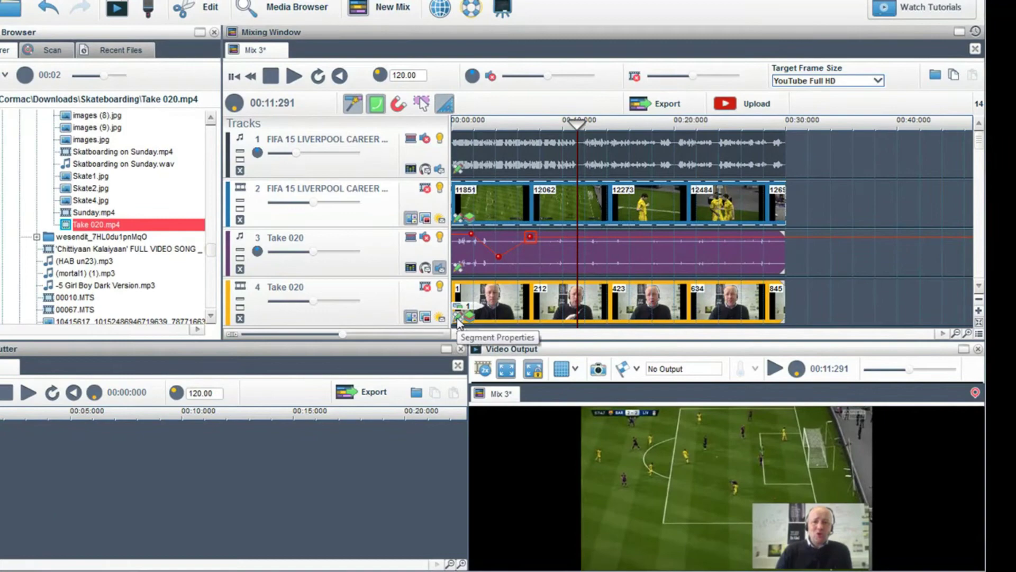
- Crop the webcam overlay with a Circle mask scaled to 0.4%
click(459, 316)
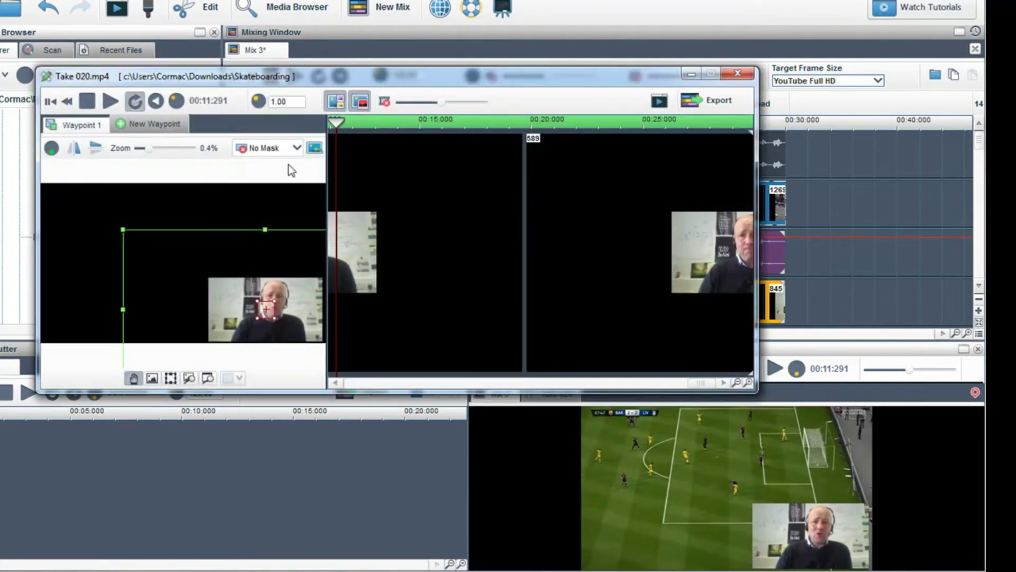
click(281, 149)
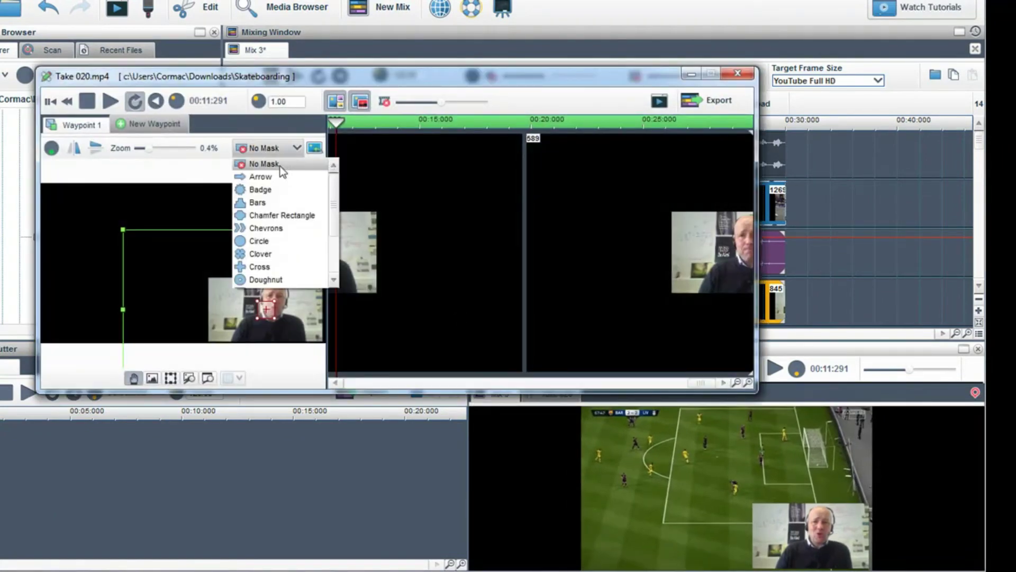
click(279, 242)
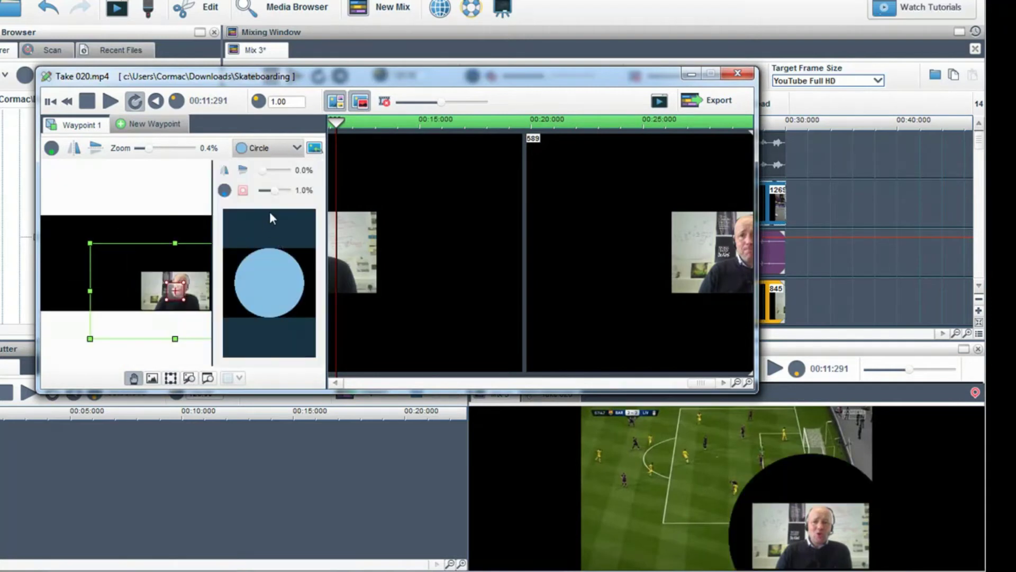
drag(271, 191, 268, 191)
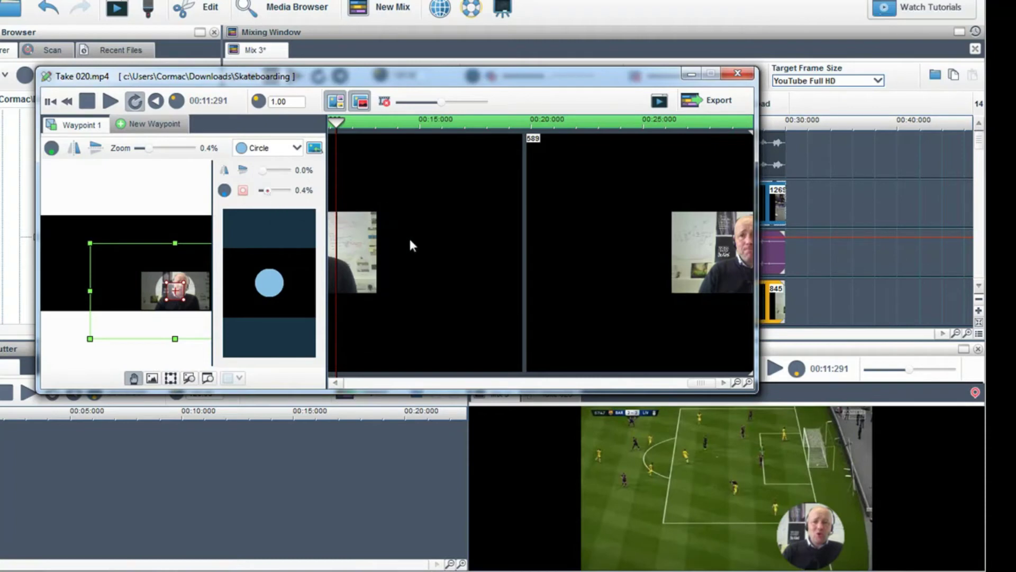
scroll(409, 235, down, 2)
scroll(457, 261, down, 1)
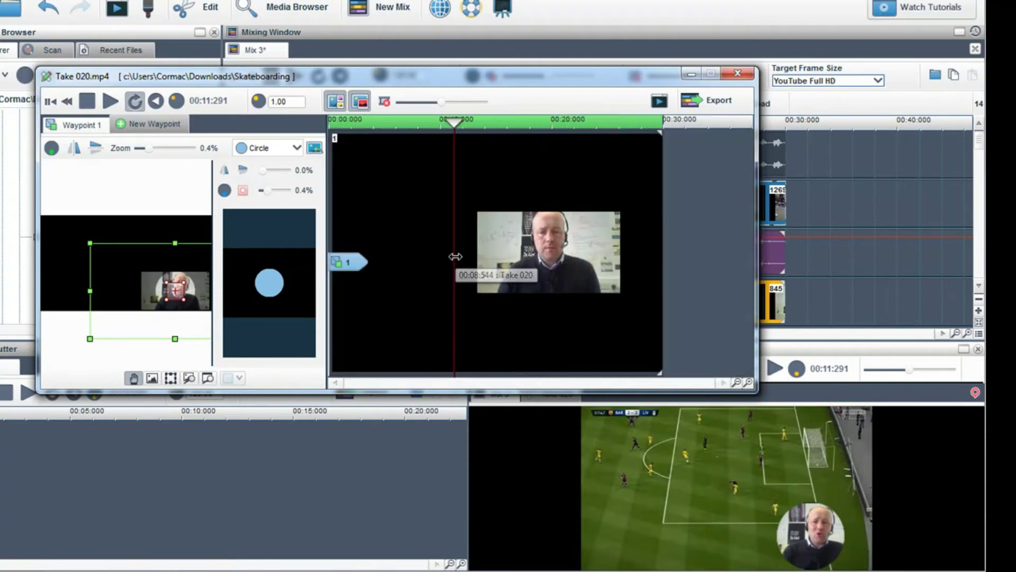
- Add a new waypoint at the play cursor from waypoint 1's menu
right_click(355, 264)
click(389, 283)
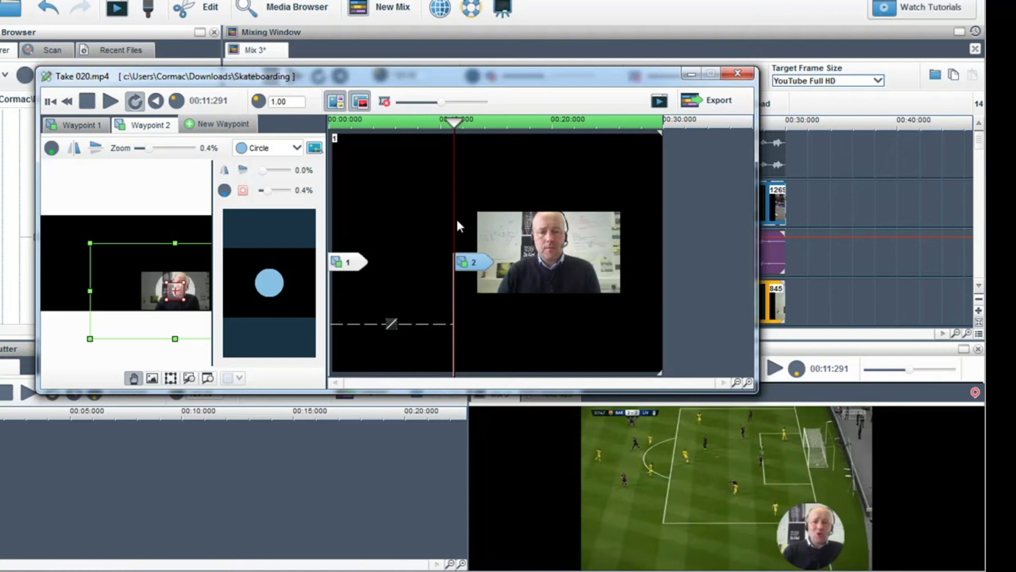